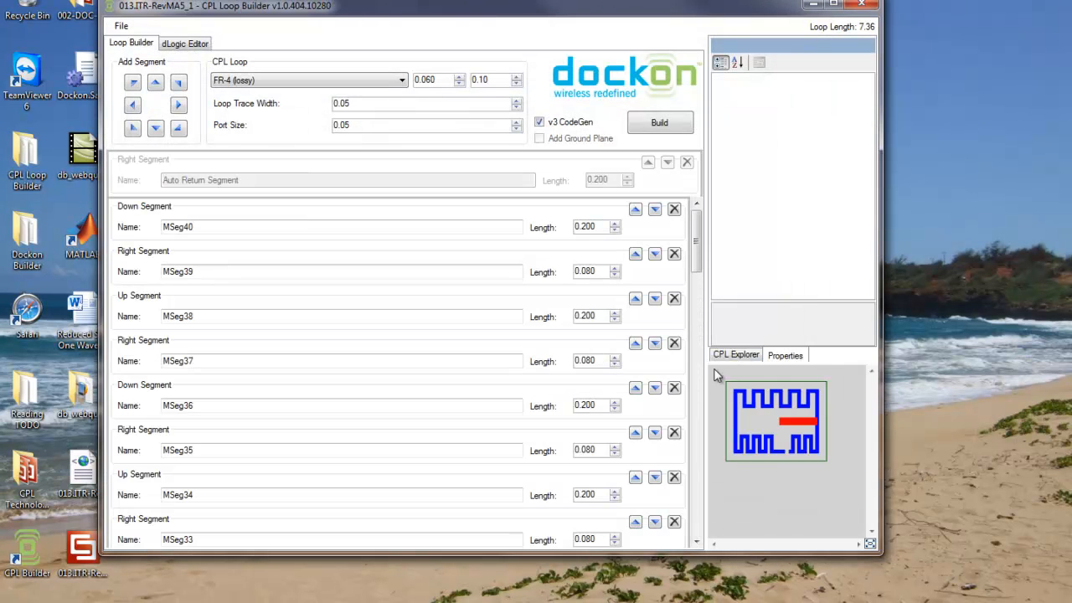
- Enlarge the loop preview and examine segments MSeg40, MSeg39 and MSeg38 with their properties
{"action": "left_click_drag", "start_coordinate": [707, 374], "coordinate": [640, 378]}
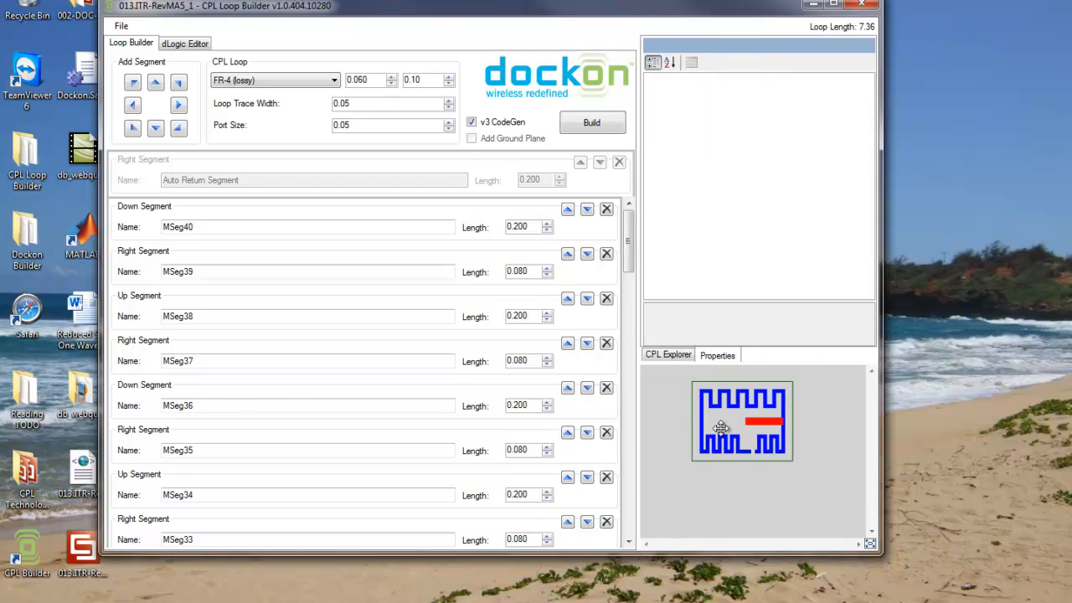
{"action": "scroll", "coordinate": [723, 430], "scroll_direction": "up", "scroll_amount": 2}
{"action": "left_click_drag", "start_coordinate": [871, 438], "coordinate": [873, 422]}
{"action": "left_click", "coordinate": [261, 226]}
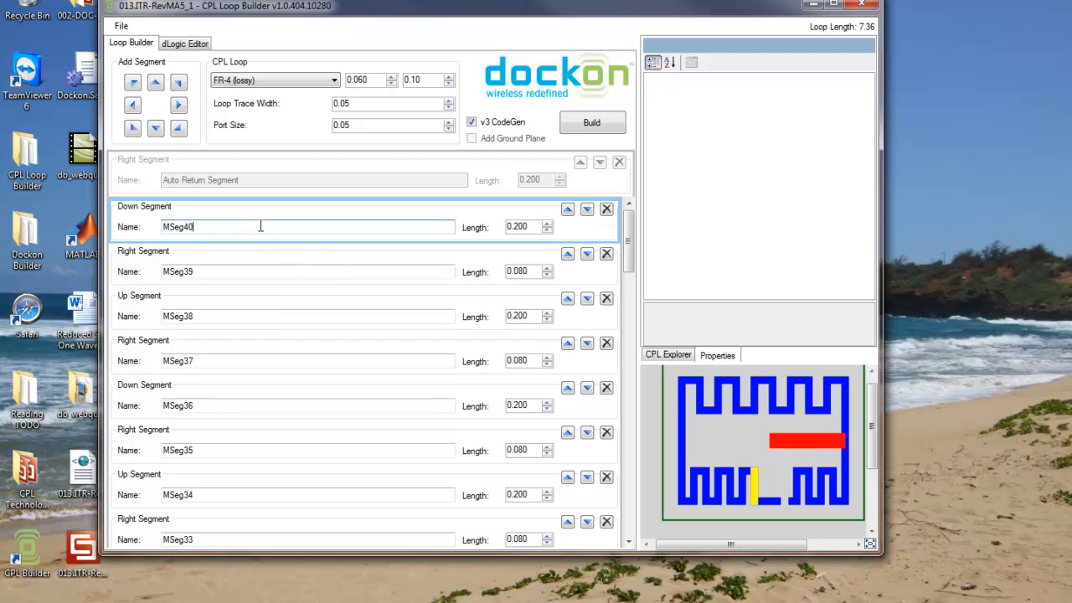
{"action": "left_click", "coordinate": [254, 270]}
{"action": "left_click", "coordinate": [248, 315]}
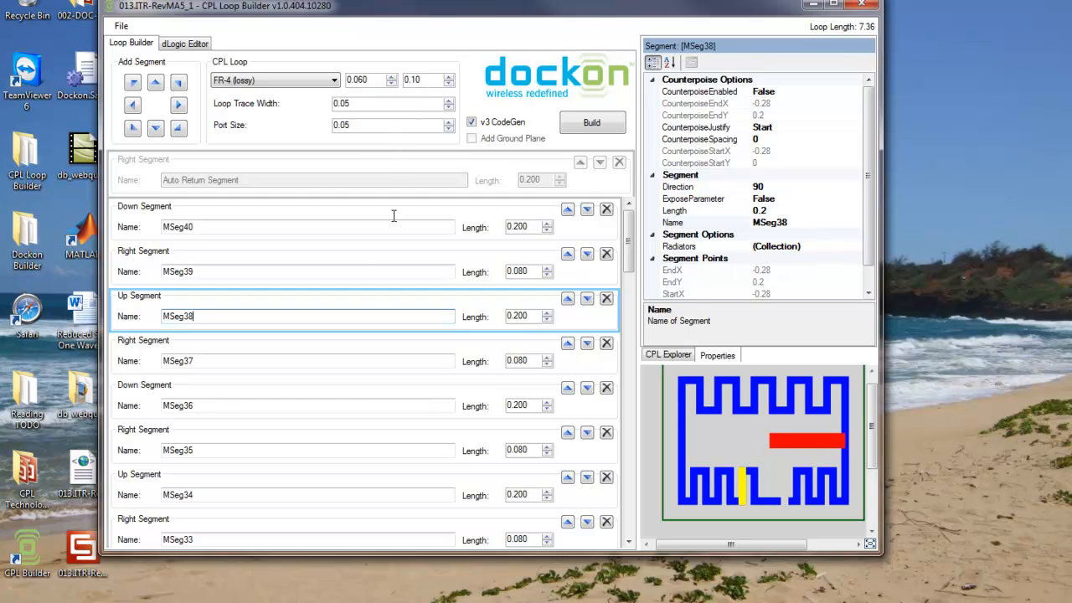
- Examine the RadSeg segment's radiator collection, including Rad1's direction and parameter exposure, and leave it without changes
{"action": "left_click_drag", "start_coordinate": [633, 257], "coordinate": [591, 481]}
{"action": "left_click", "coordinate": [306, 336]}
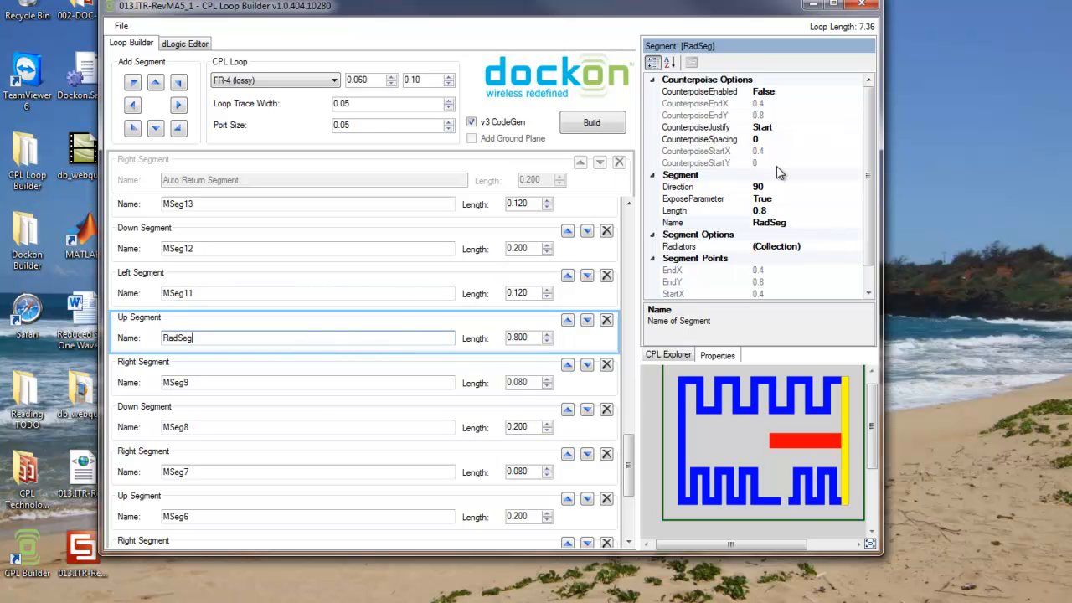
{"action": "left_click", "coordinate": [810, 251]}
{"action": "left_click", "coordinate": [854, 251]}
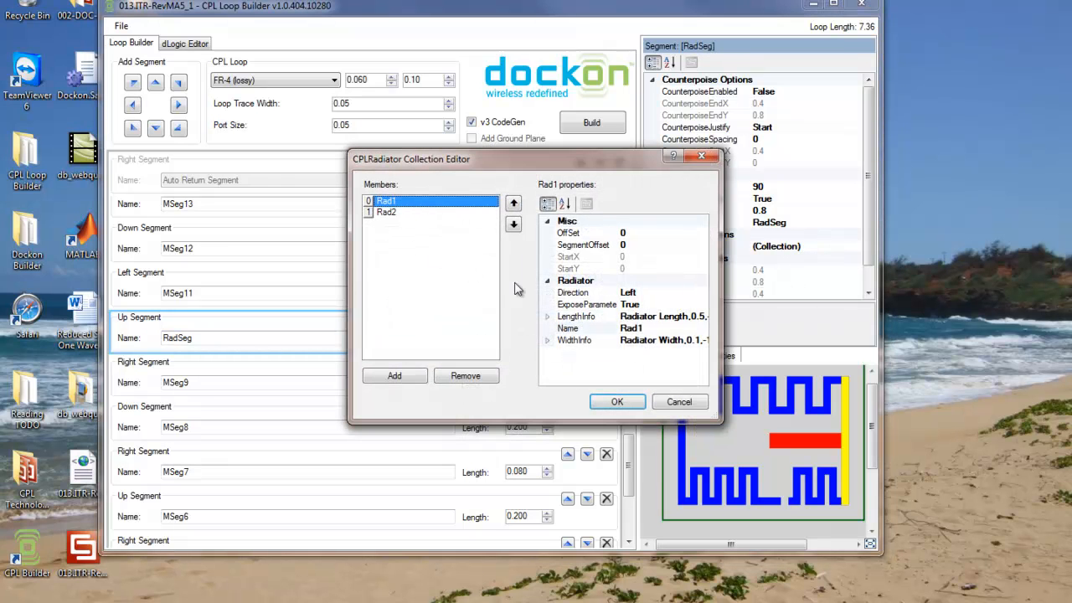
{"action": "left_click", "coordinate": [653, 293]}
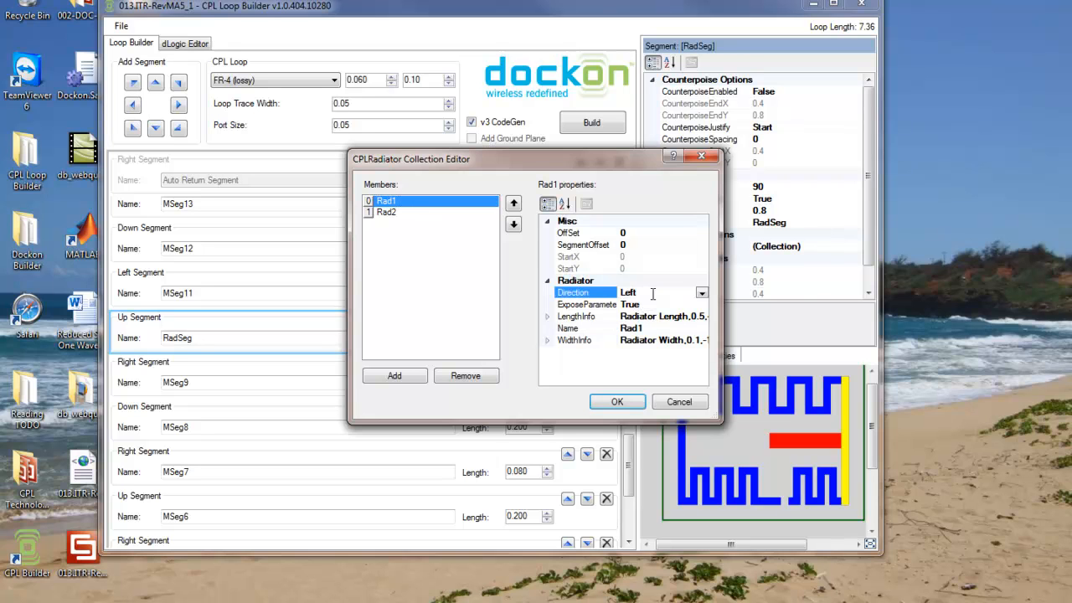
{"action": "left_click", "coordinate": [644, 307]}
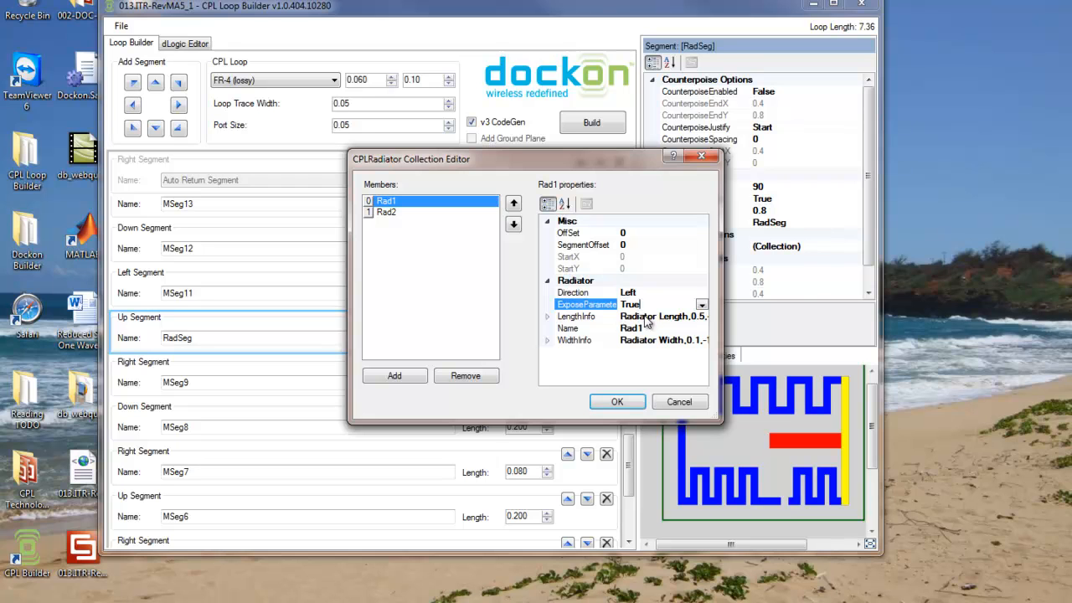
{"action": "left_click", "coordinate": [668, 402]}
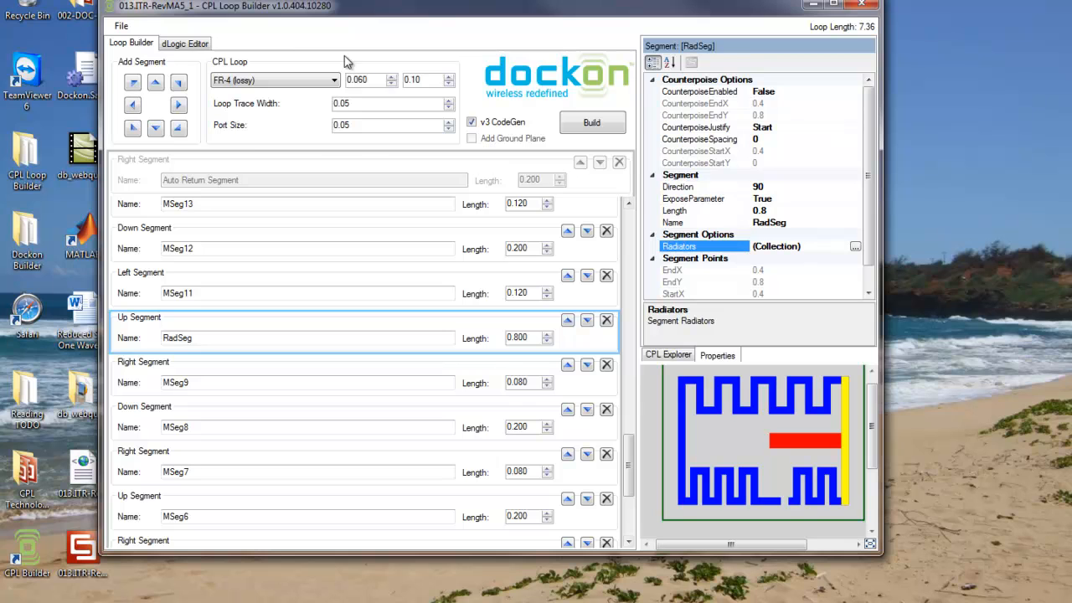
- Review the loop's dLogic script down to the loops that assign segment lengths by direction
{"action": "left_click", "coordinate": [196, 46]}
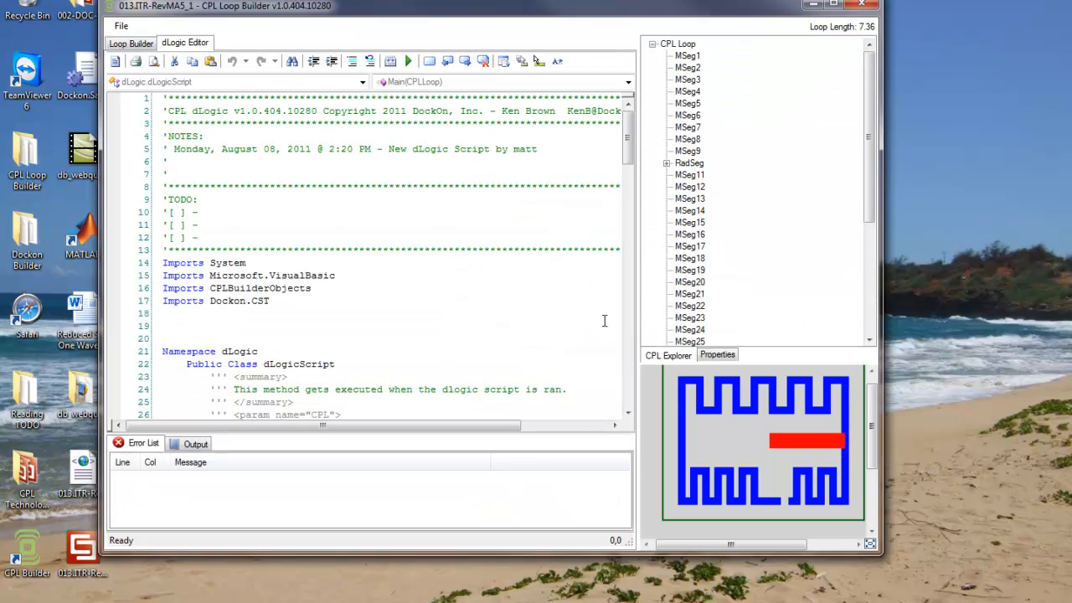
{"action": "left_click_drag", "start_coordinate": [879, 505], "coordinate": [956, 505]}
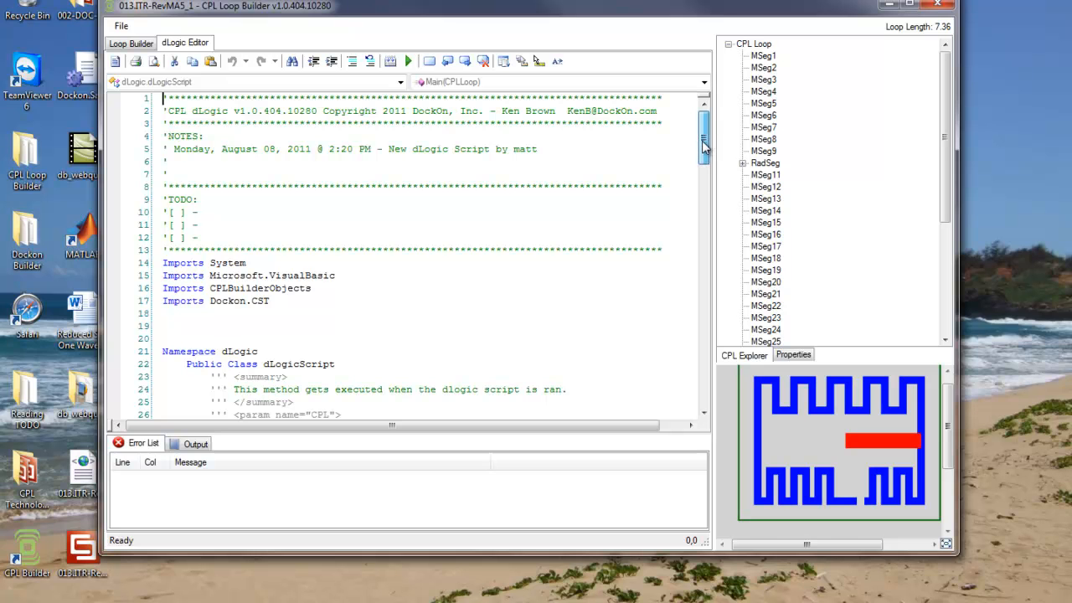
{"action": "left_click_drag", "start_coordinate": [704, 144], "coordinate": [666, 349]}
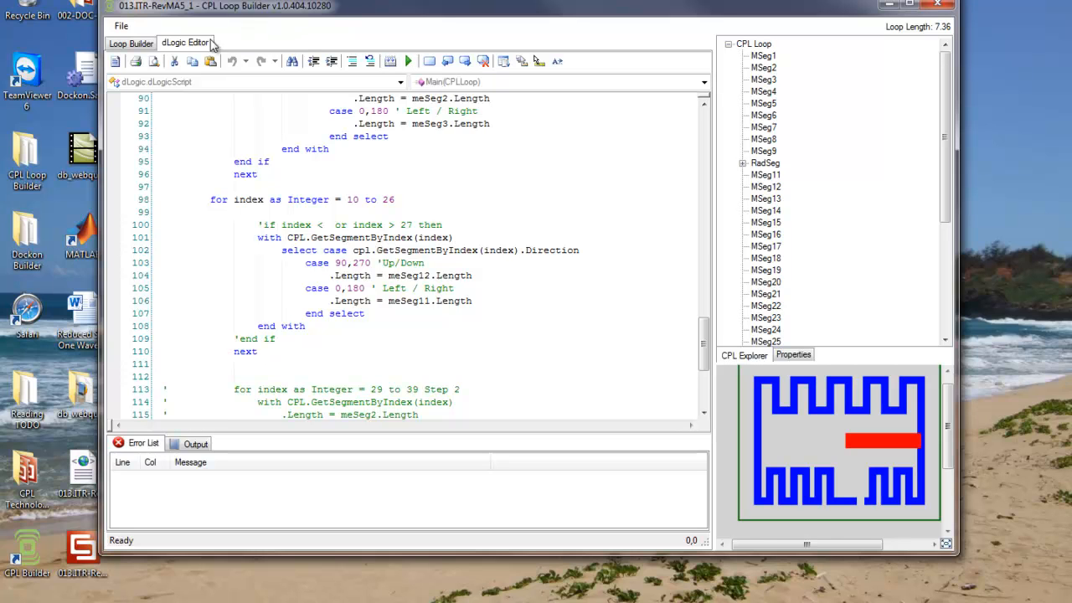
- Build the loop with v3 CodeGen, create a new CST project for the build, and switch to CST
{"action": "left_click", "coordinate": [141, 45]}
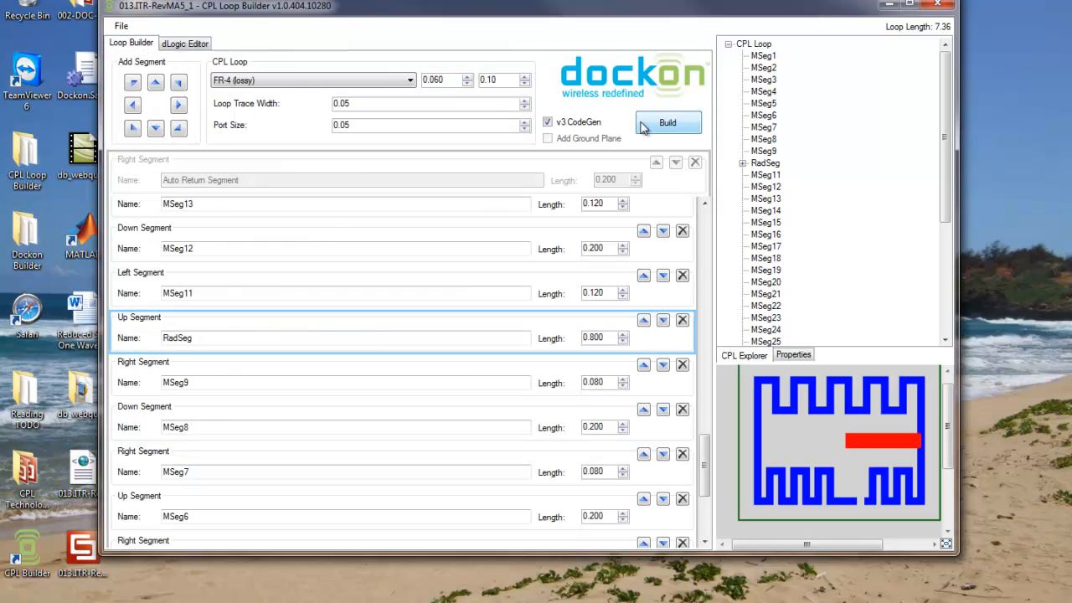
{"action": "left_click", "coordinate": [663, 134]}
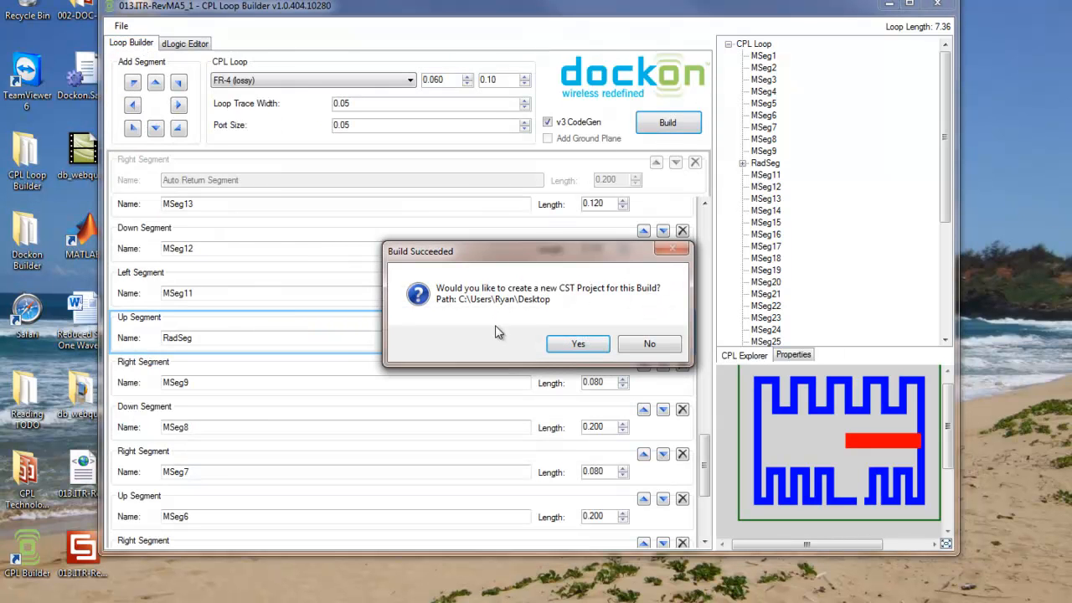
{"action": "left_click", "coordinate": [576, 344]}
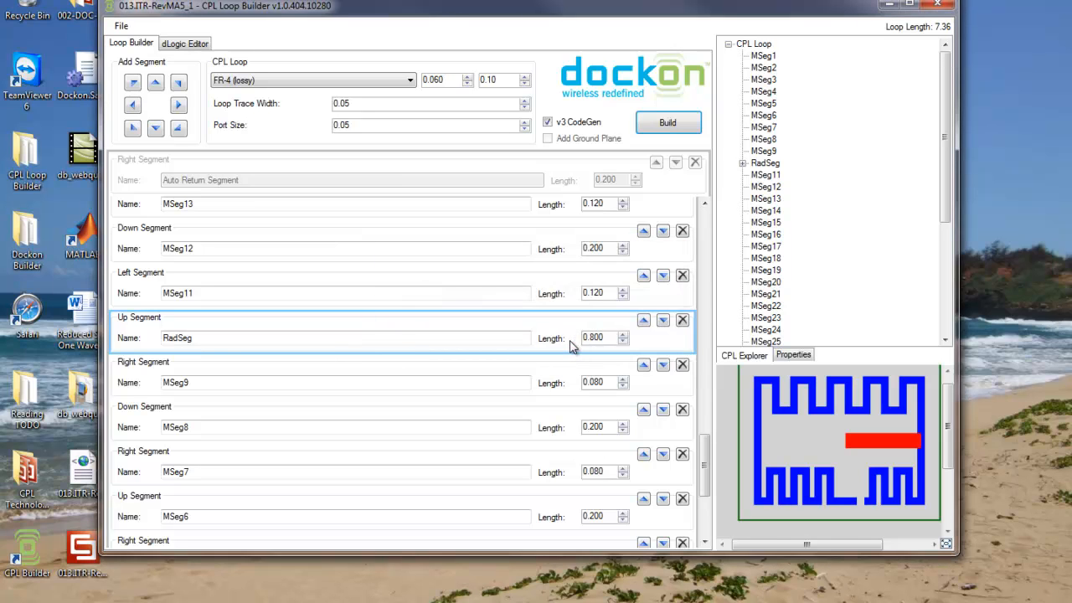
{"action": "left_click", "coordinate": [378, 547]}
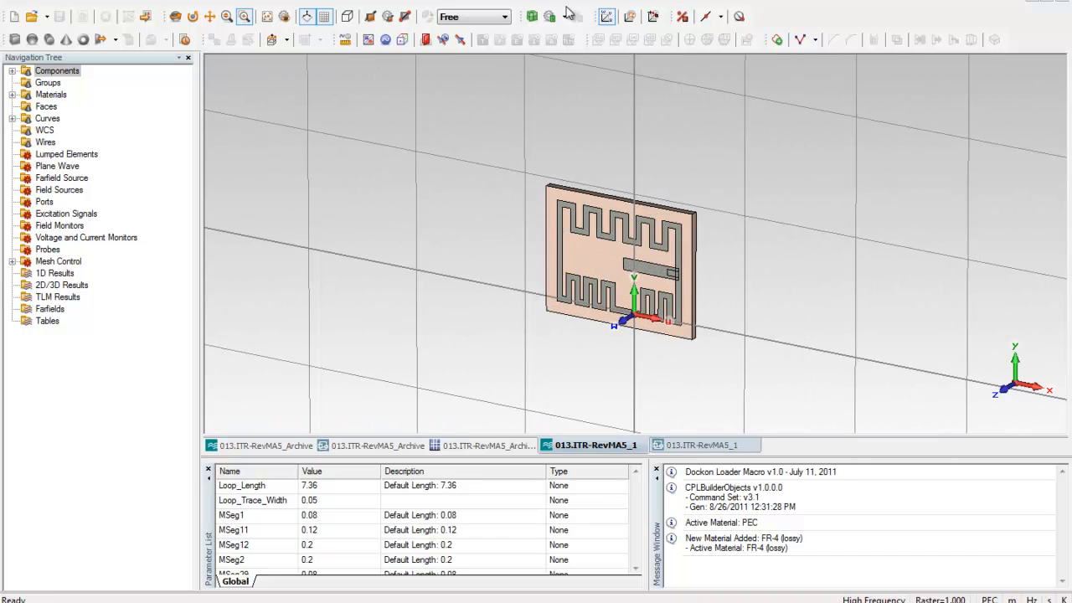
- Hide the working plane grid around the generated antenna model in the 013.ITR-RevMA5_1 project
{"action": "left_click", "coordinate": [324, 16]}
{"action": "left_click_drag", "start_coordinate": [684, 361], "coordinate": [607, 285]}
{"action": "scroll", "coordinate": [636, 282], "scroll_direction": "up", "scroll_amount": 3}
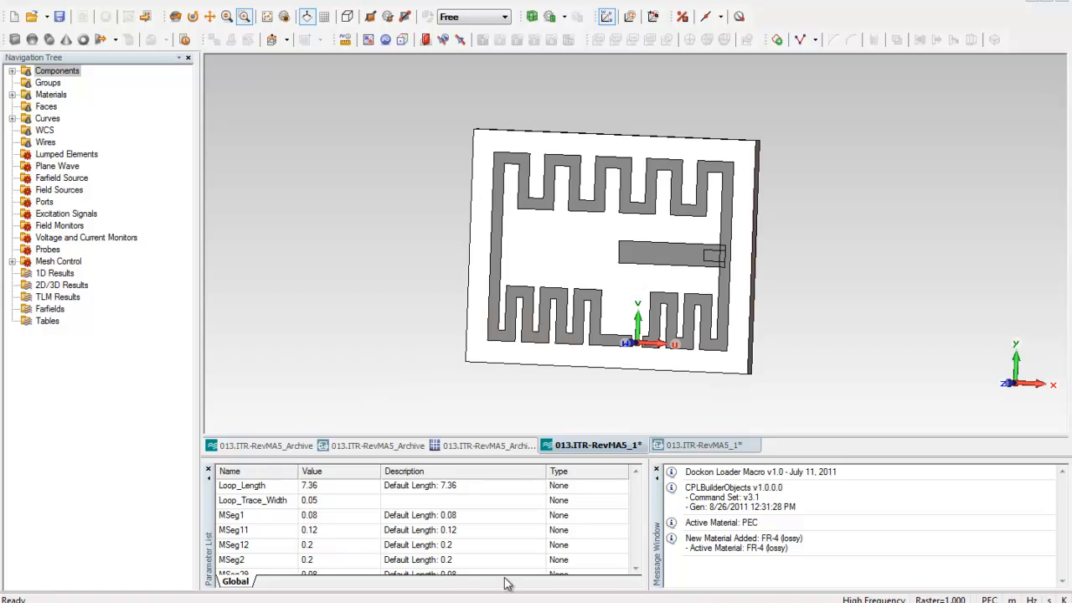
- Look through the parameter list of the generated antenna project, widening its name column for readability
{"action": "left_click", "coordinate": [636, 569]}
{"action": "left_click", "coordinate": [636, 568]}
{"action": "left_click", "coordinate": [635, 569]}
{"action": "left_click", "coordinate": [635, 569]}
{"action": "left_click", "coordinate": [635, 569]}
{"action": "left_click", "coordinate": [635, 569]}
{"action": "left_click", "coordinate": [636, 568]}
{"action": "left_click", "coordinate": [635, 569]}
{"action": "left_click", "coordinate": [636, 569]}
{"action": "left_click_drag", "start_coordinate": [300, 472], "coordinate": [339, 486]}
{"action": "scroll", "coordinate": [457, 534], "scroll_direction": "down", "scroll_amount": 1}
- Switch to the 013.ITR-RevMA5_Archive project and display its component model instead of the farfield plot
{"action": "left_click", "coordinate": [273, 444]}
{"action": "scroll", "coordinate": [189, 92], "scroll_direction": "up", "scroll_amount": 7}
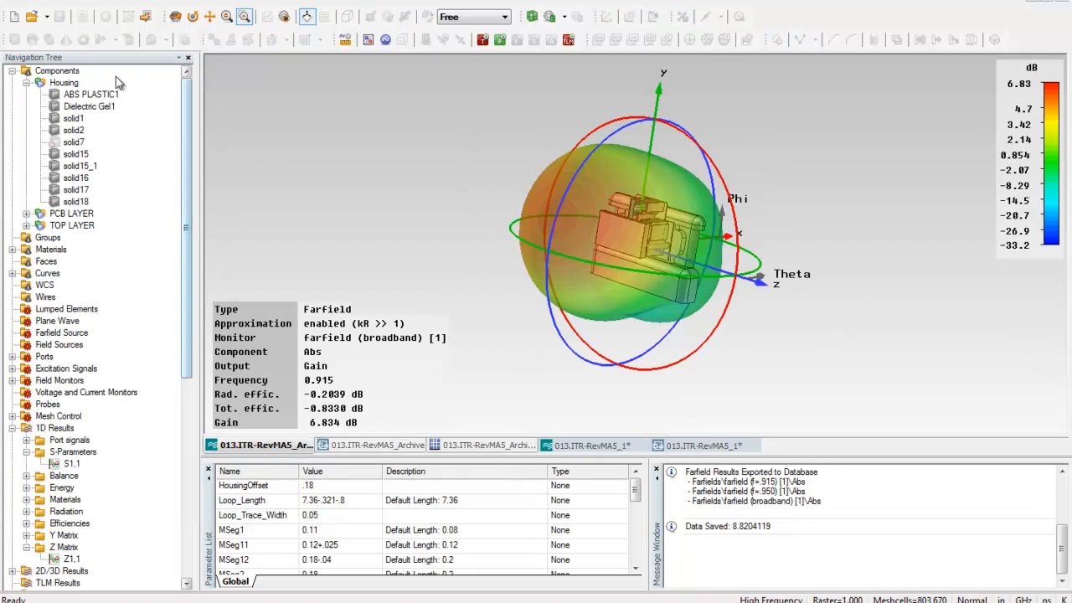
{"action": "left_click", "coordinate": [52, 72]}
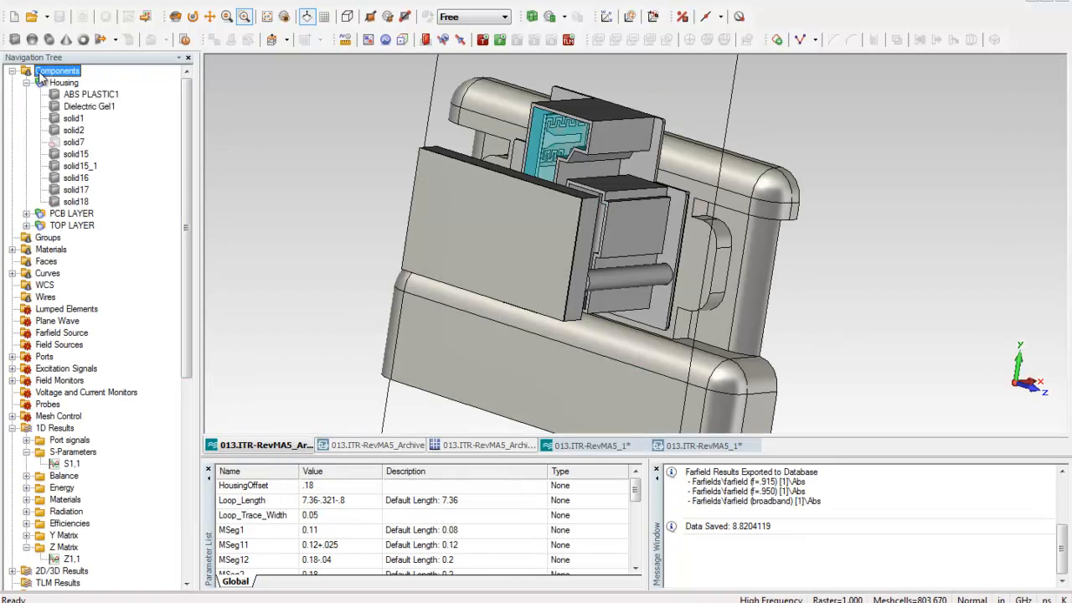
- Hide solid17, solid16 and Dielectric Gel1 in the housing to expose the meander antenna inside
{"action": "left_click", "coordinate": [570, 241]}
{"action": "right_click", "coordinate": [548, 223]}
{"action": "left_click", "coordinate": [571, 259]}
{"action": "double_click", "coordinate": [541, 221]}
{"action": "right_click", "coordinate": [541, 221]}
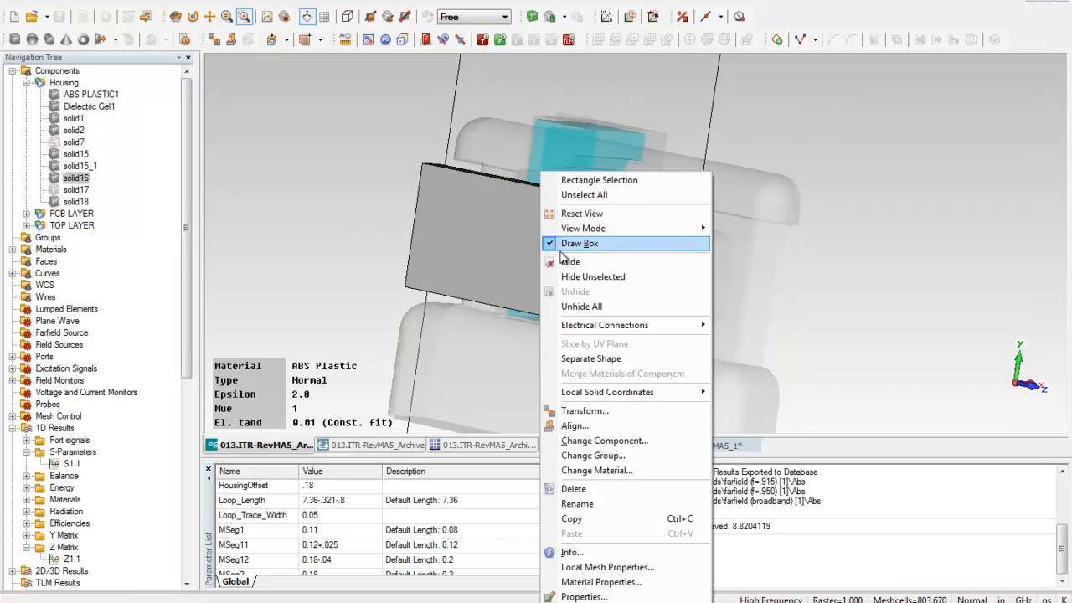
{"action": "left_click", "coordinate": [569, 262]}
{"action": "left_click", "coordinate": [538, 236]}
{"action": "right_click", "coordinate": [539, 236]}
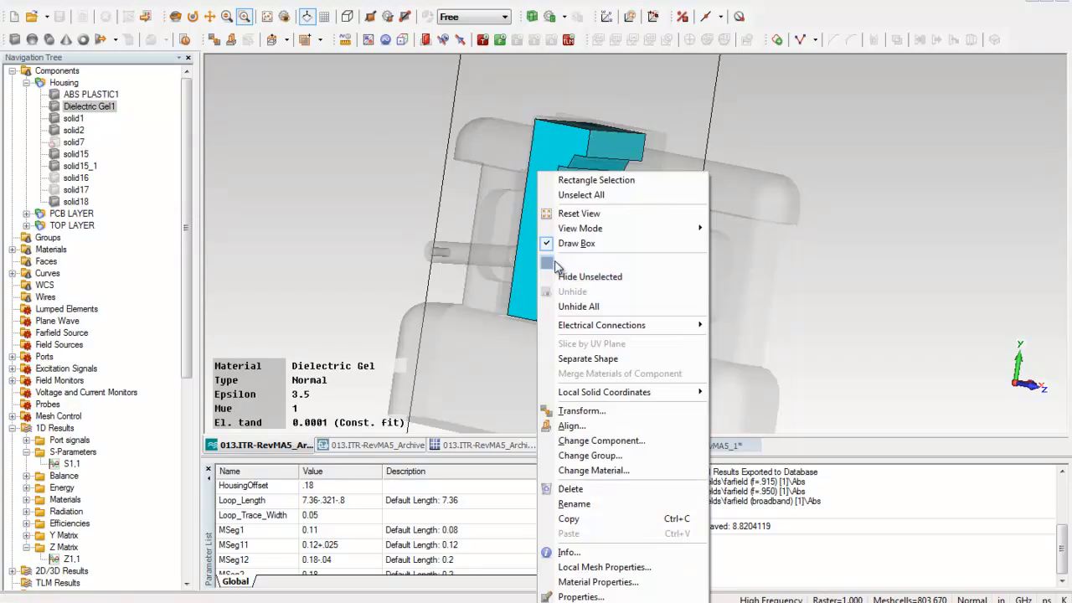
{"action": "left_click", "coordinate": [565, 260]}
{"action": "left_click_drag", "start_coordinate": [565, 261], "coordinate": [592, 283]}
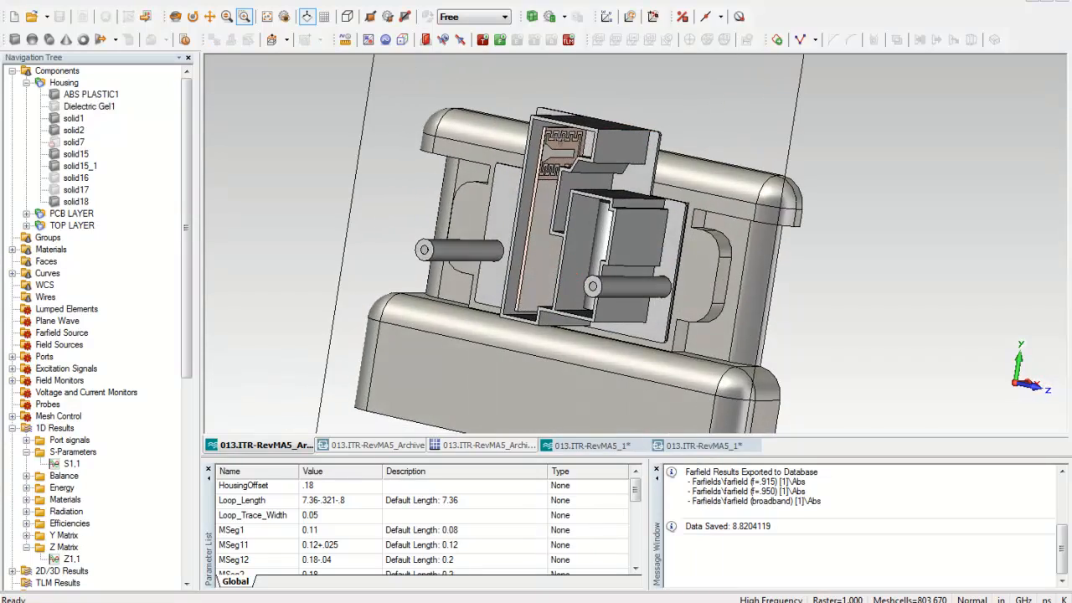
{"action": "scroll", "coordinate": [561, 154], "scroll_direction": "up", "scroll_amount": 4}
{"action": "mouse_move", "coordinate": [562, 225]}
{"action": "left_mouse_down", "text": "ctrl"}
{"action": "mouse_move", "coordinate": [608, 268]}
{"action": "mouse_move", "coordinate": [634, 218]}
{"action": "mouse_move", "coordinate": [563, 205]}
{"action": "left_mouse_up", "text": "ctrl"}
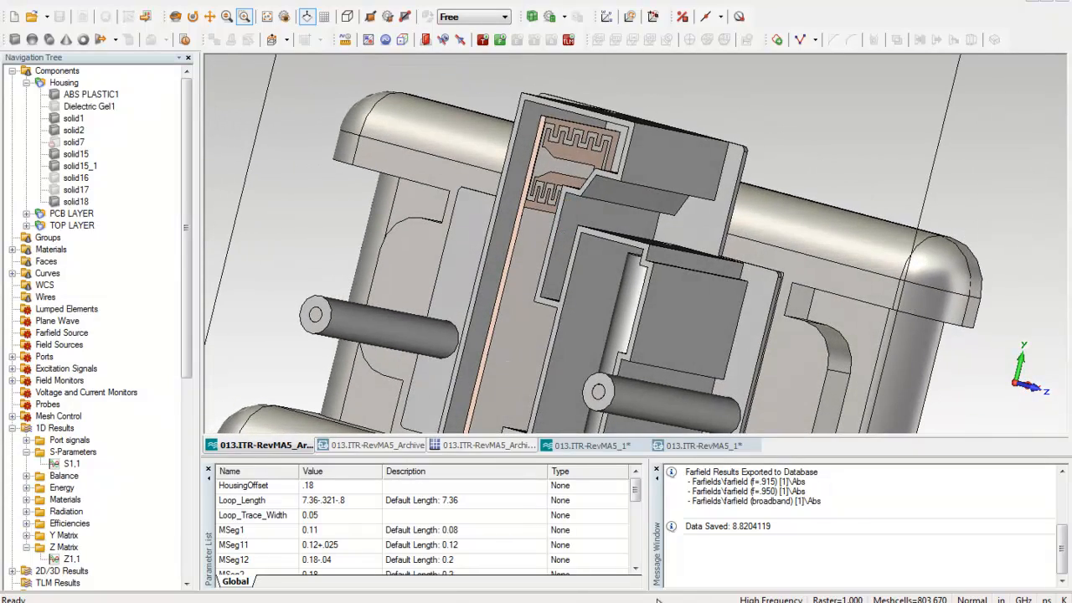
- Read through the archive project's parameter list as far as the radiator parameters
{"action": "left_click", "coordinate": [637, 568]}
{"action": "left_click", "coordinate": [636, 568]}
{"action": "left_click", "coordinate": [636, 568]}
{"action": "left_click", "coordinate": [636, 568]}
{"action": "left_click", "coordinate": [637, 568]}
{"action": "left_click", "coordinate": [637, 568]}
{"action": "left_click", "coordinate": [637, 568]}
{"action": "left_click", "coordinate": [636, 567]}
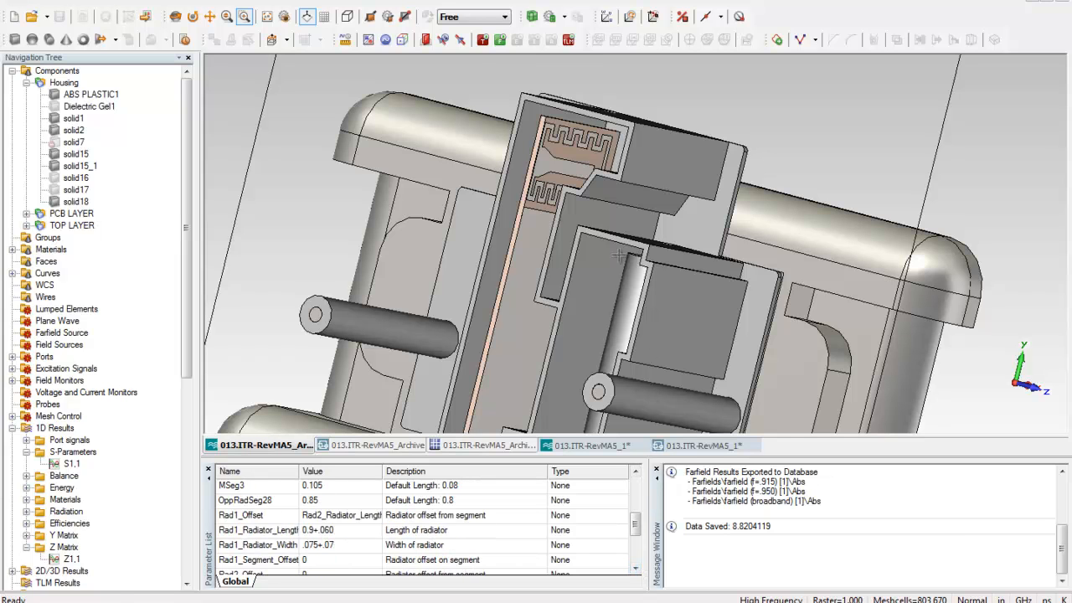
- Examine the transient solver's optimizer parameters and goals, and close the optimizer without starting it
{"action": "left_click", "coordinate": [483, 44]}
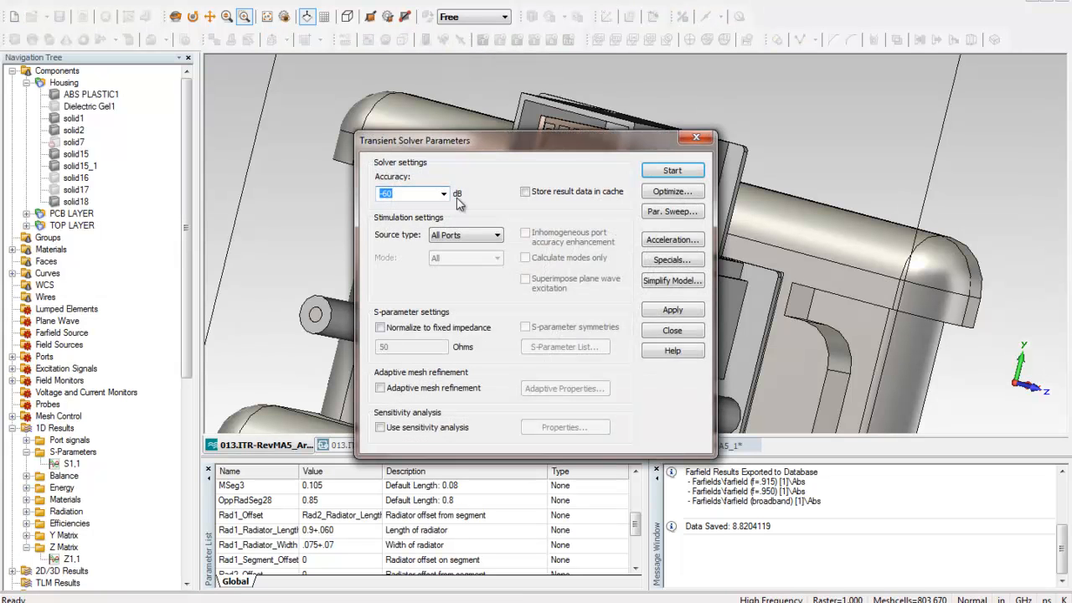
{"action": "left_click", "coordinate": [660, 193]}
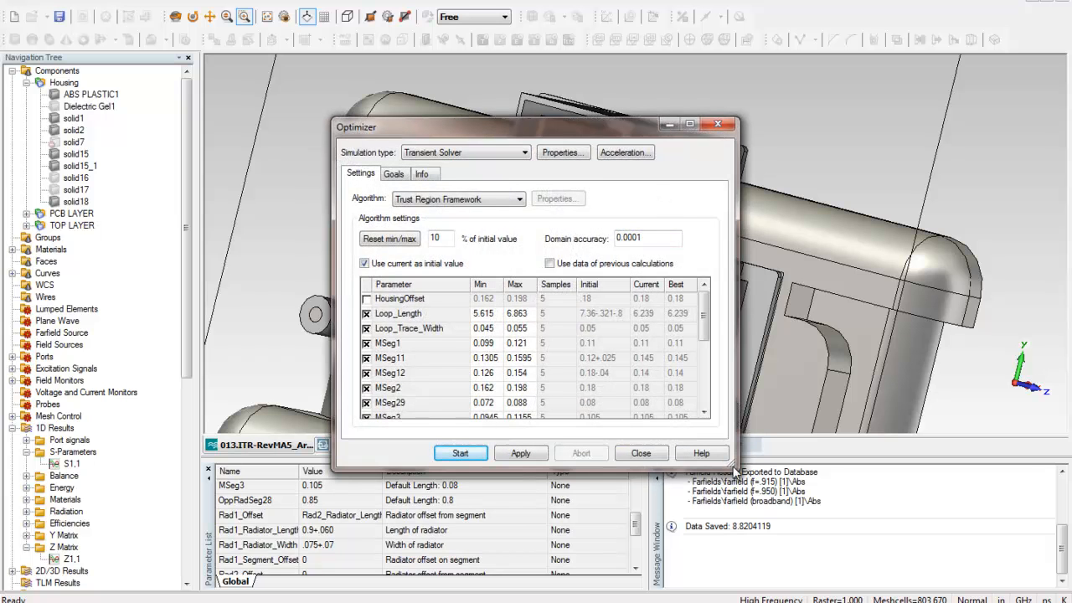
{"action": "left_click_drag", "start_coordinate": [731, 466], "coordinate": [817, 506]}
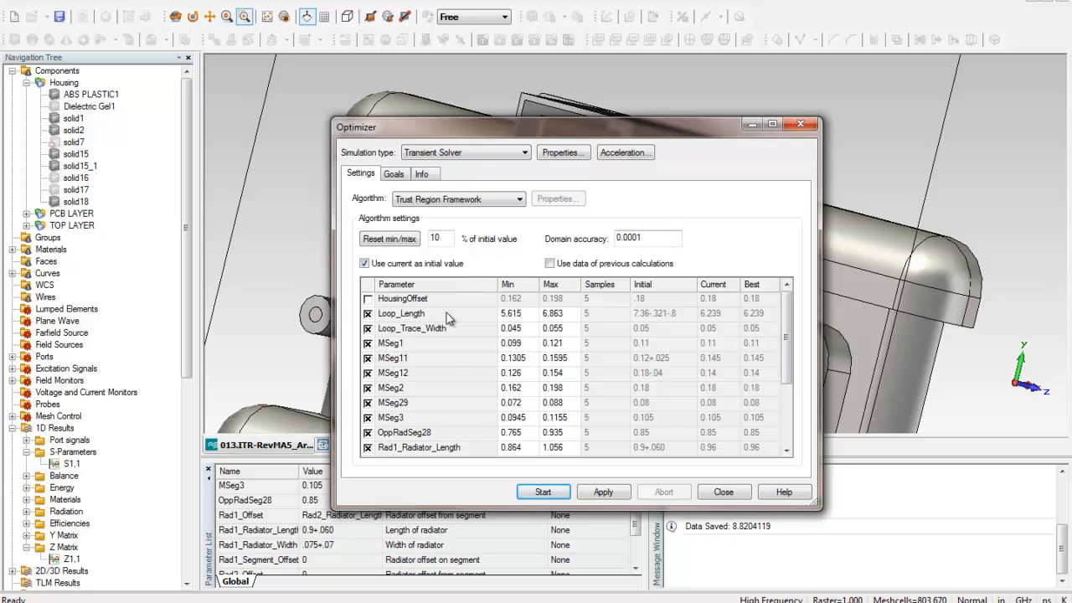
{"action": "left_click_drag", "start_coordinate": [790, 379], "coordinate": [790, 438]}
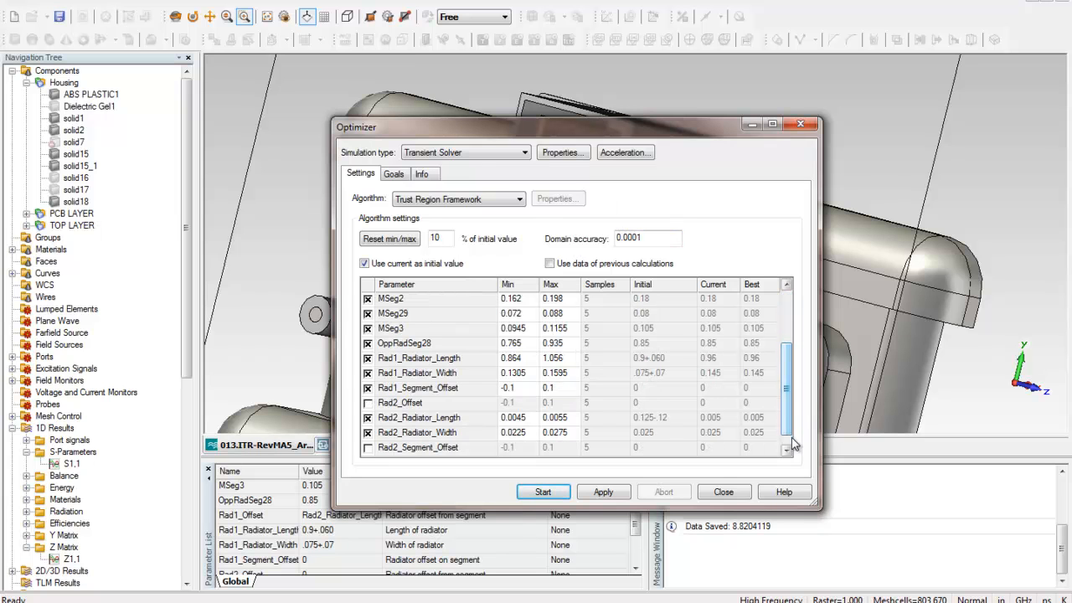
{"action": "left_click", "coordinate": [395, 175]}
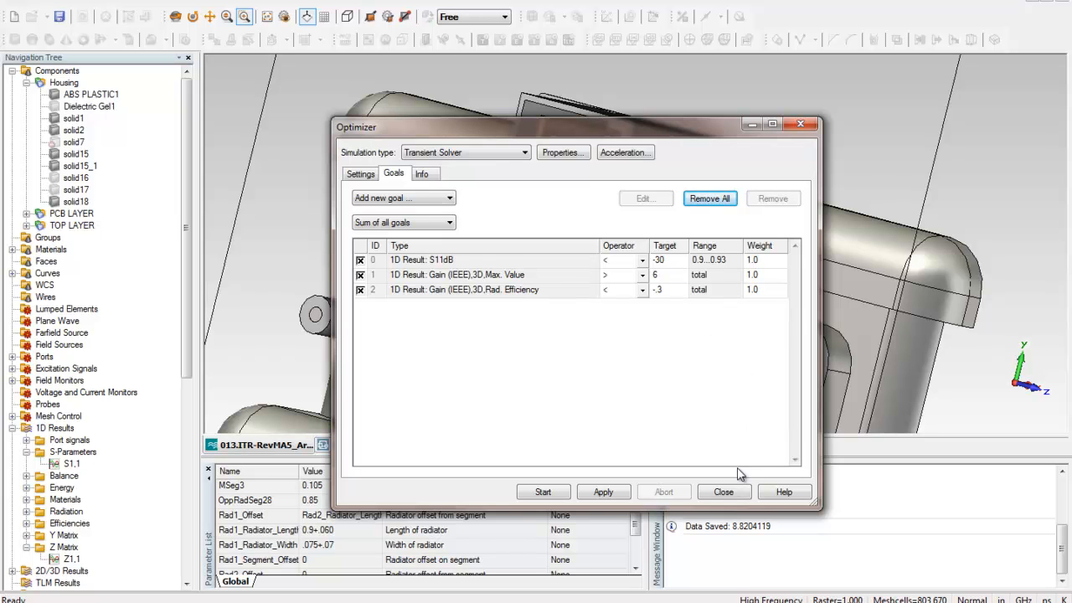
{"action": "left_click", "coordinate": [723, 493]}
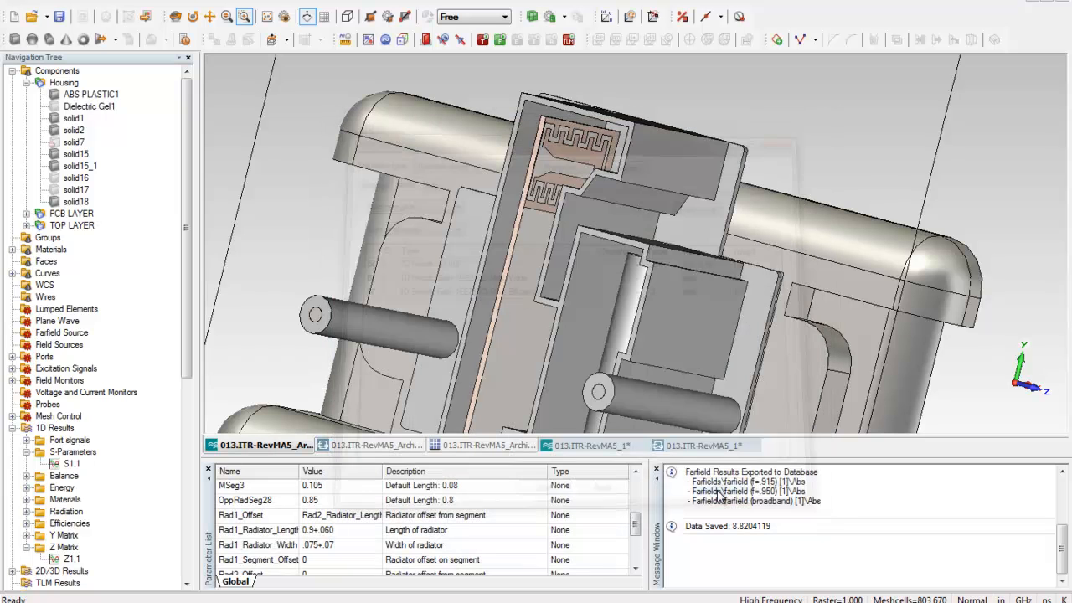
- Display the Abs farfield result for the f=.915 monitor
{"action": "scroll", "coordinate": [189, 370], "scroll_direction": "down", "scroll_amount": 10}
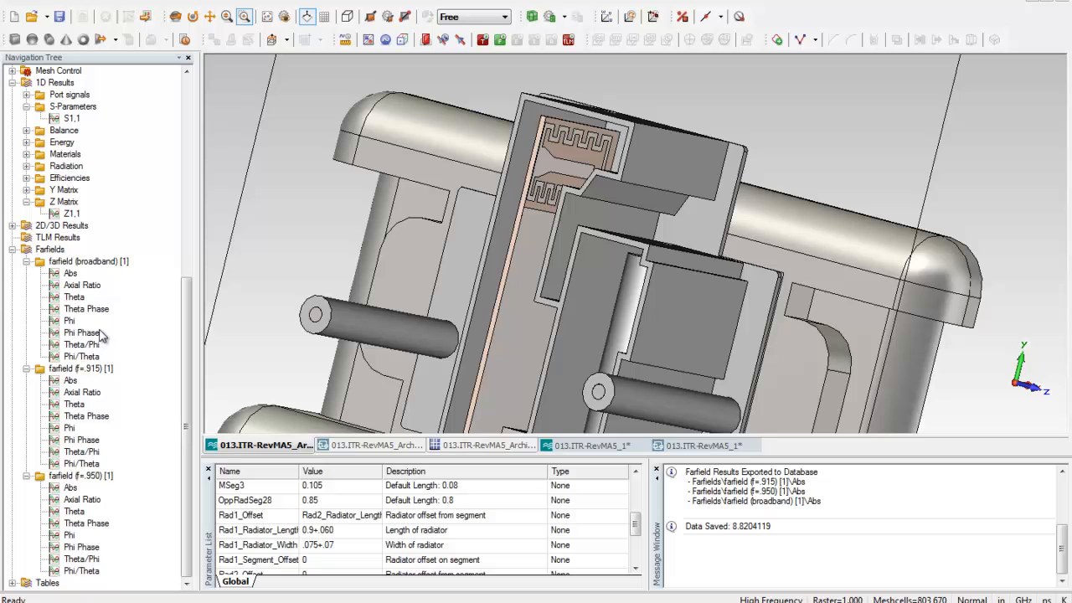
{"action": "left_click", "coordinate": [70, 380]}
{"action": "left_click_drag", "start_coordinate": [505, 265], "coordinate": [525, 310]}
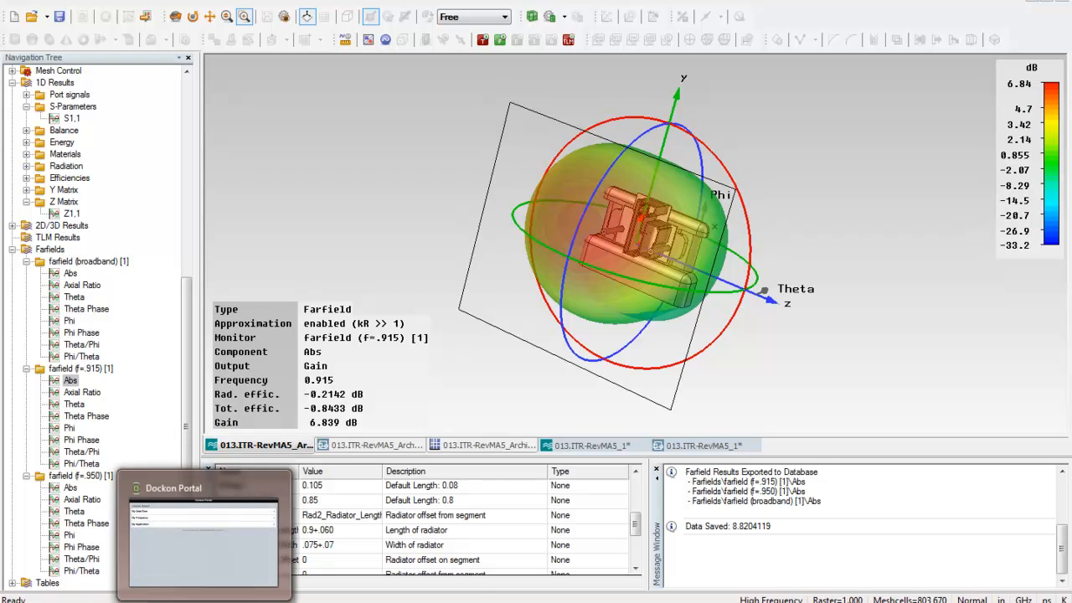
- Switch to the Dockon Portal in the browser and search by application for ISM (902-928MHz)
{"action": "left_click", "coordinate": [204, 602]}
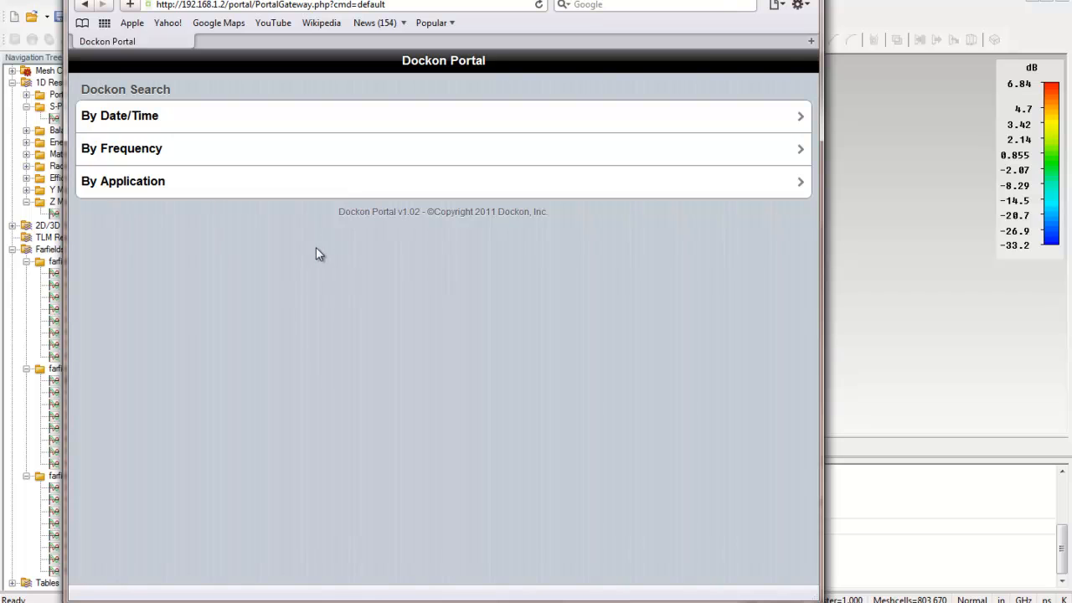
{"action": "left_click", "coordinate": [354, 191]}
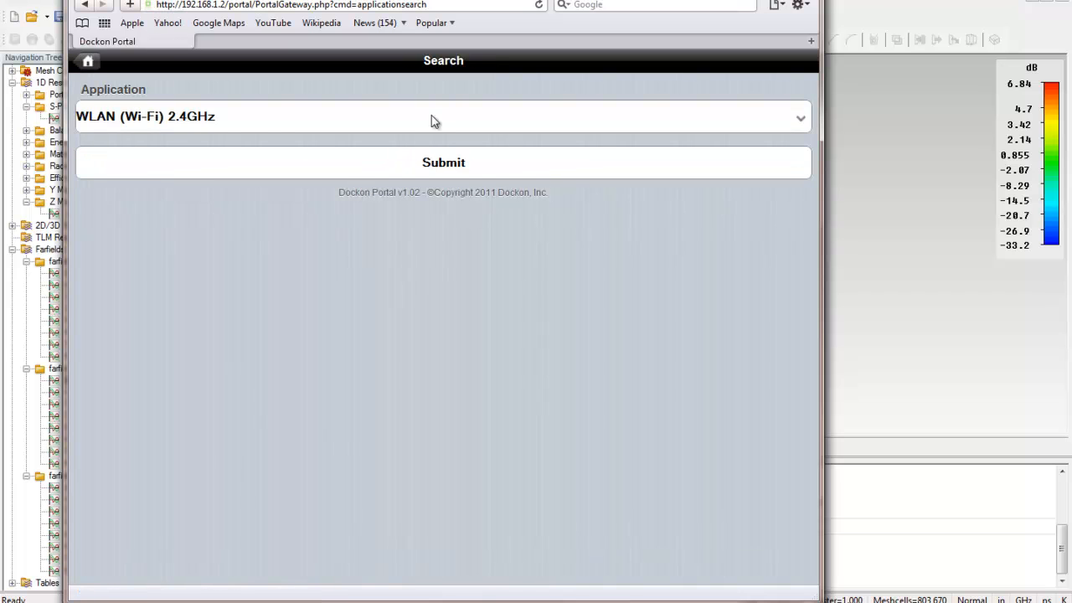
{"action": "left_click", "coordinate": [432, 117]}
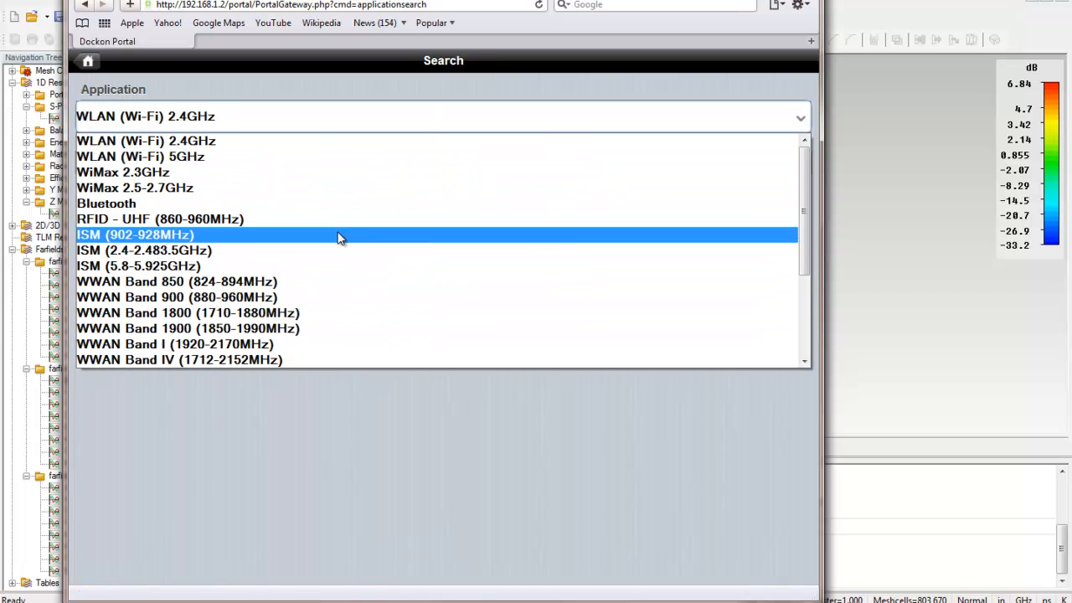
{"action": "left_click", "coordinate": [340, 237]}
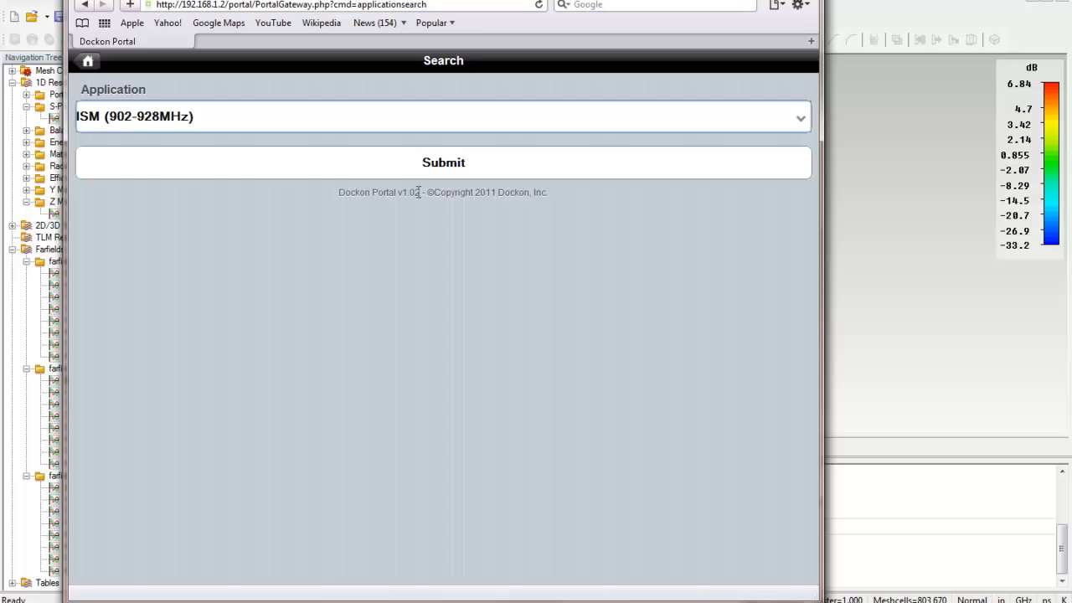
{"action": "left_click", "coordinate": [462, 165]}
- Open the found project's 8/26/2011 12:26:58 PM solve report and review it down to the CST parameters
{"action": "left_click", "coordinate": [437, 202]}
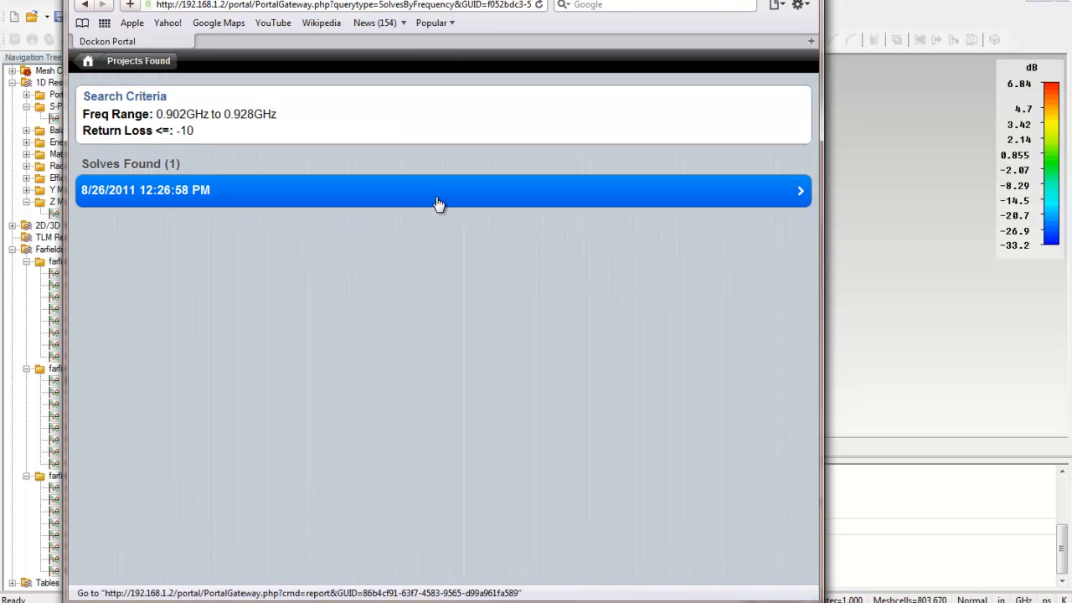
{"action": "left_click", "coordinate": [437, 202]}
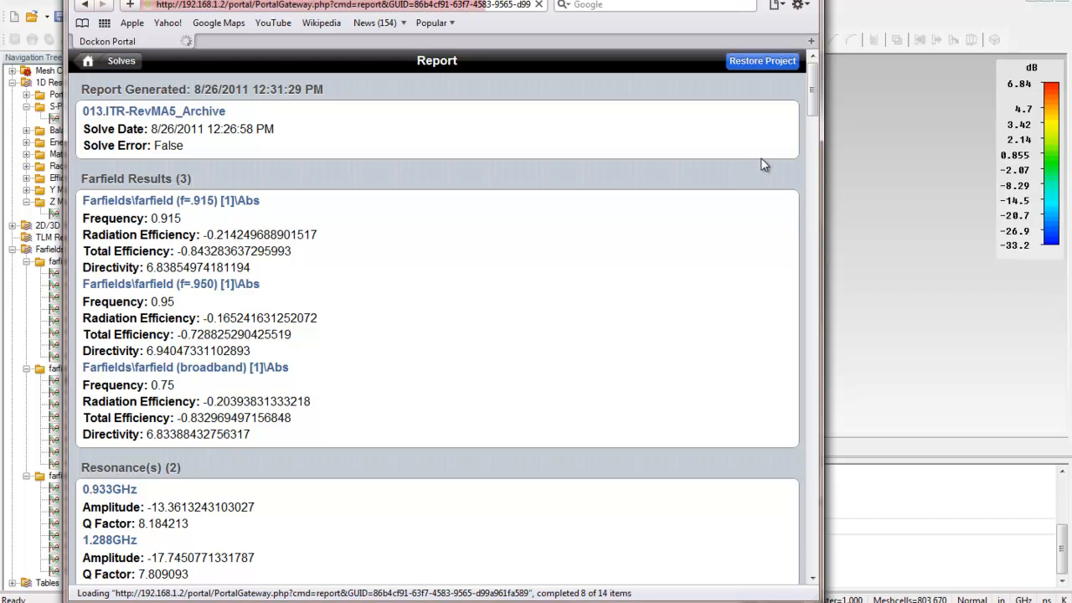
{"action": "left_click_drag", "start_coordinate": [813, 100], "coordinate": [804, 555]}
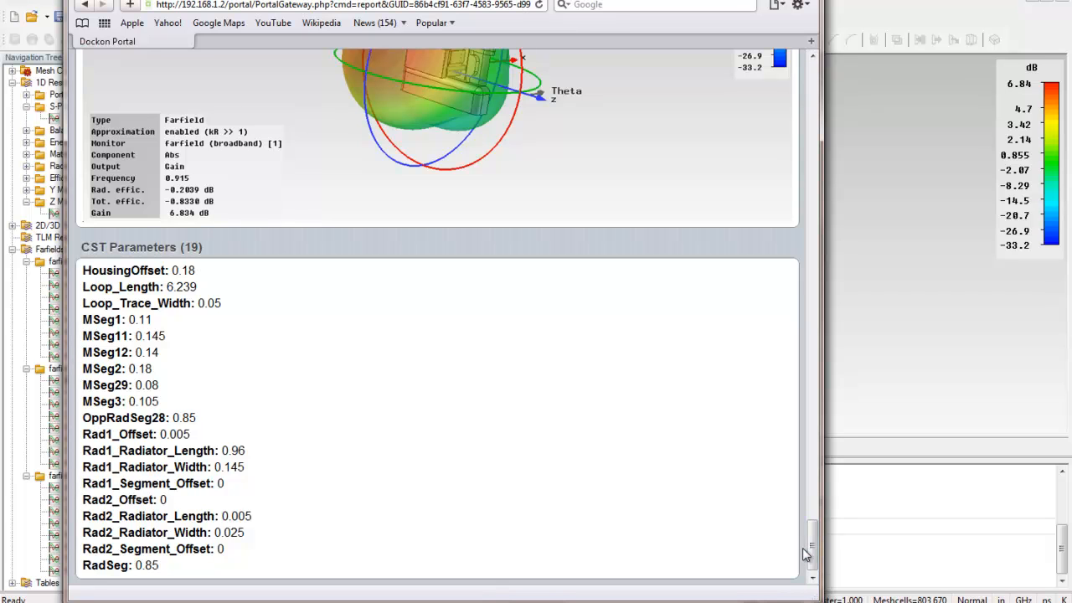